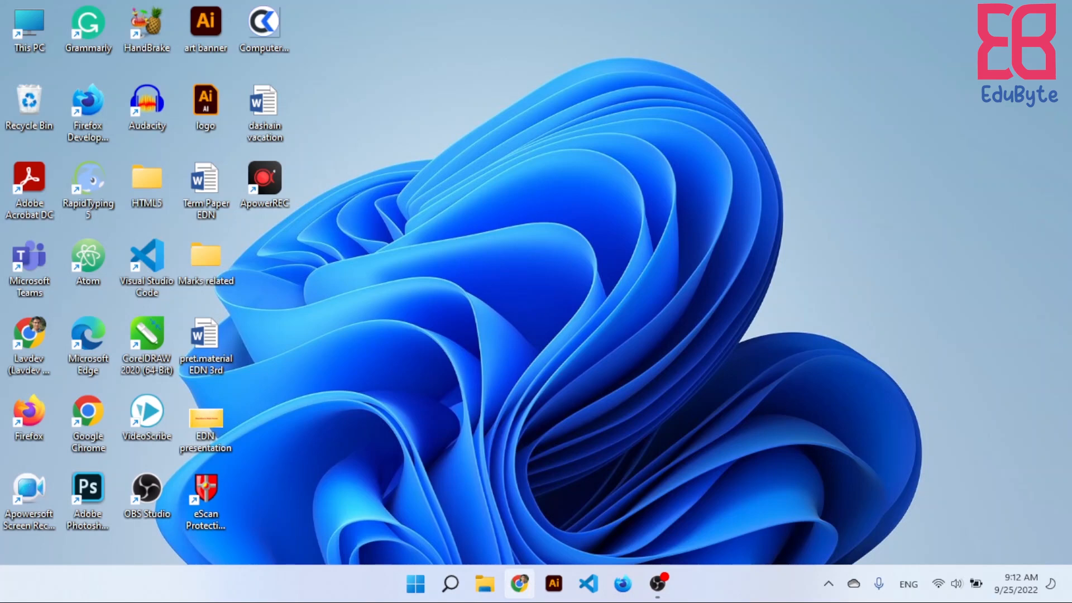
Switch to Google Chrome and open the qb64.com website
{"action": "left_click", "coordinate": [519, 583]}
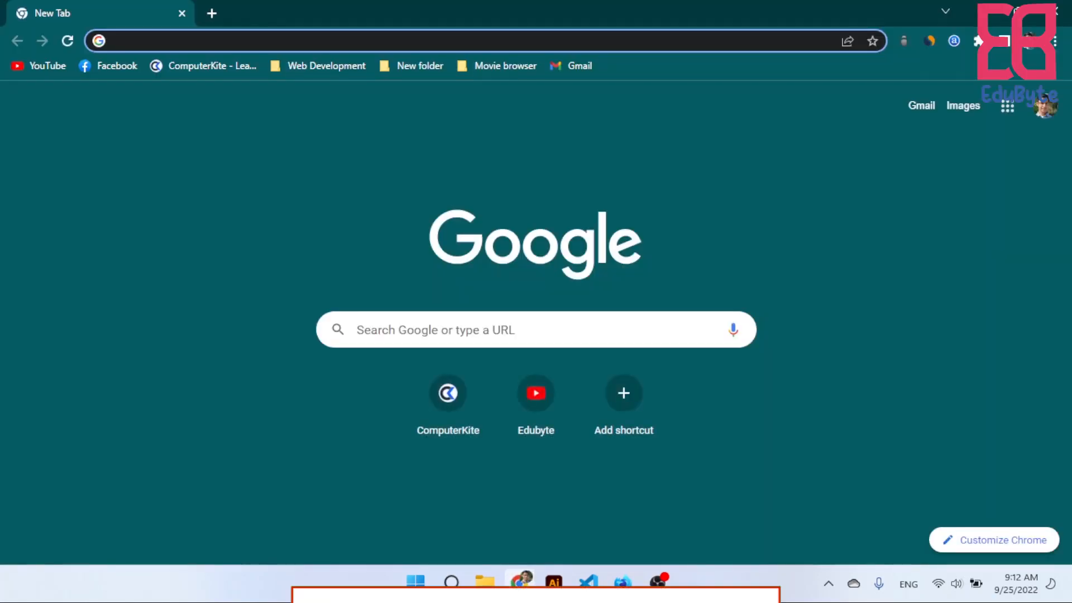
{"action": "type", "text": "qb64.com"}
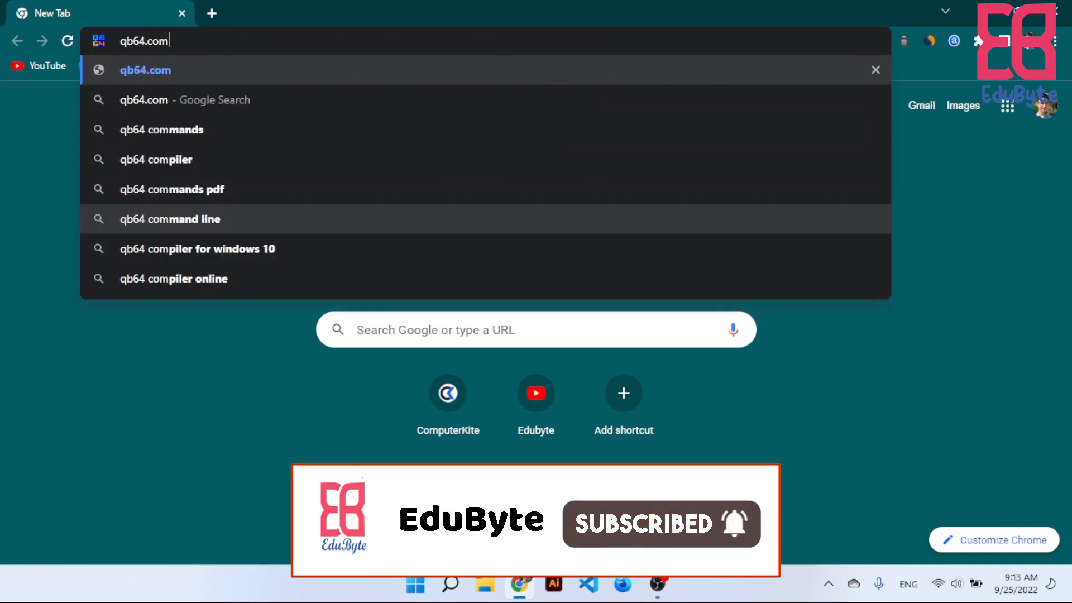
{"action": "key", "text": "Return"}
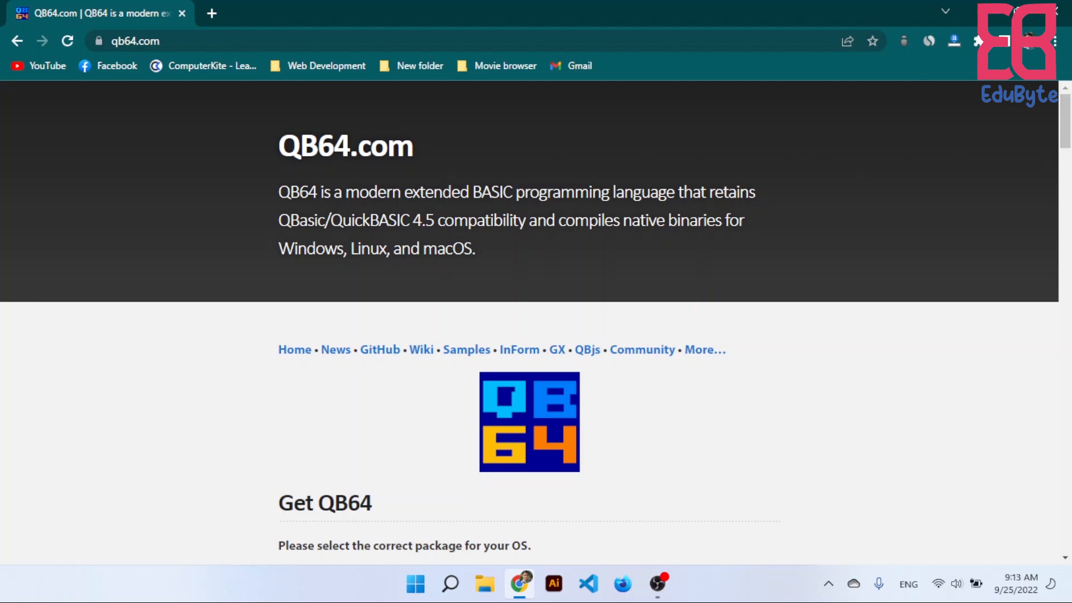
Examine the QB64 Version 2.1 download table for the supported operating systems and the package matching Windows x64
{"action": "scroll", "coordinate": [529, 322], "scroll_direction": "down", "scroll_amount": 9}
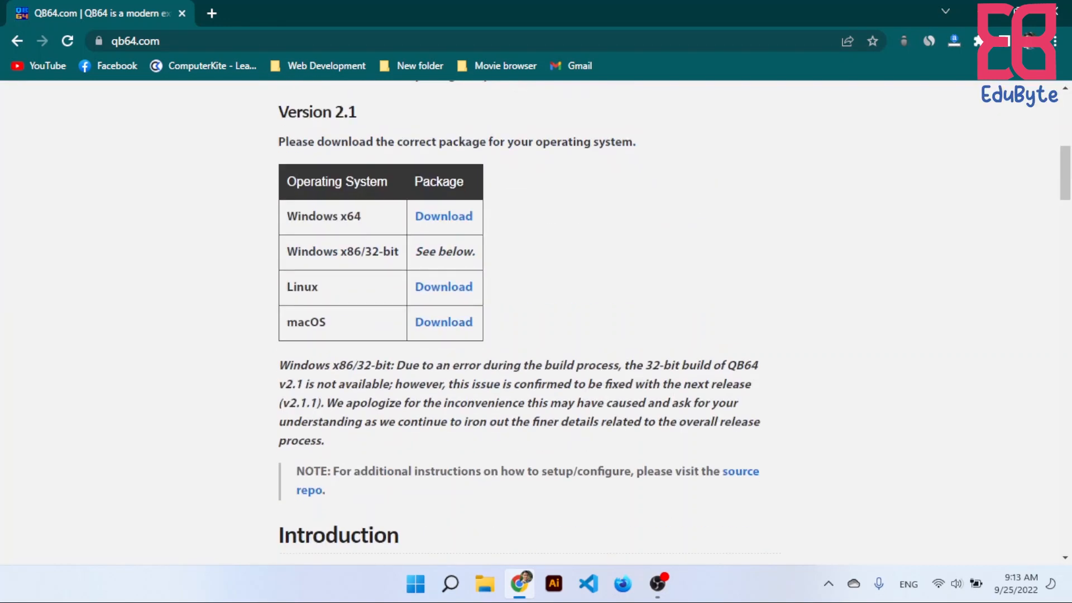
{"action": "left_click_drag", "start_coordinate": [279, 112], "coordinate": [357, 112]}
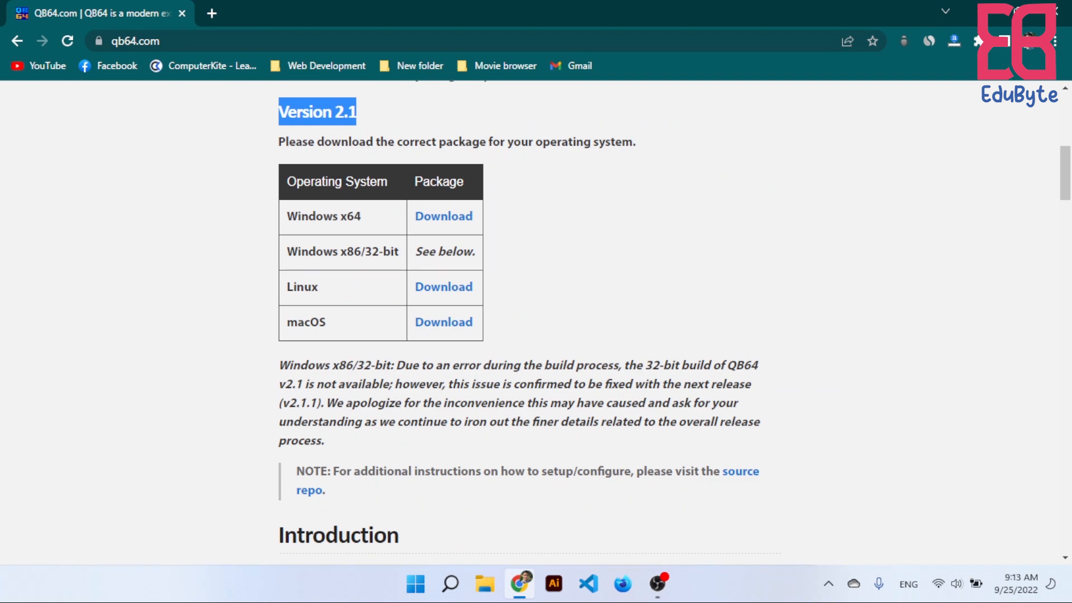
{"action": "left_click_drag", "start_coordinate": [635, 142], "coordinate": [568, 141]}
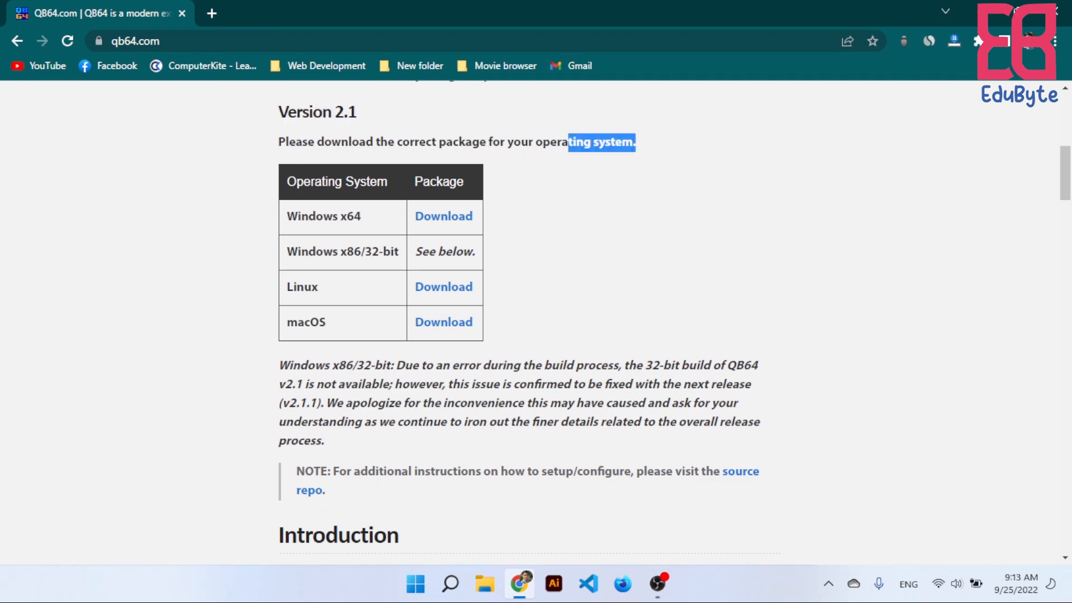
{"action": "left_click_drag", "start_coordinate": [296, 181], "coordinate": [311, 322]}
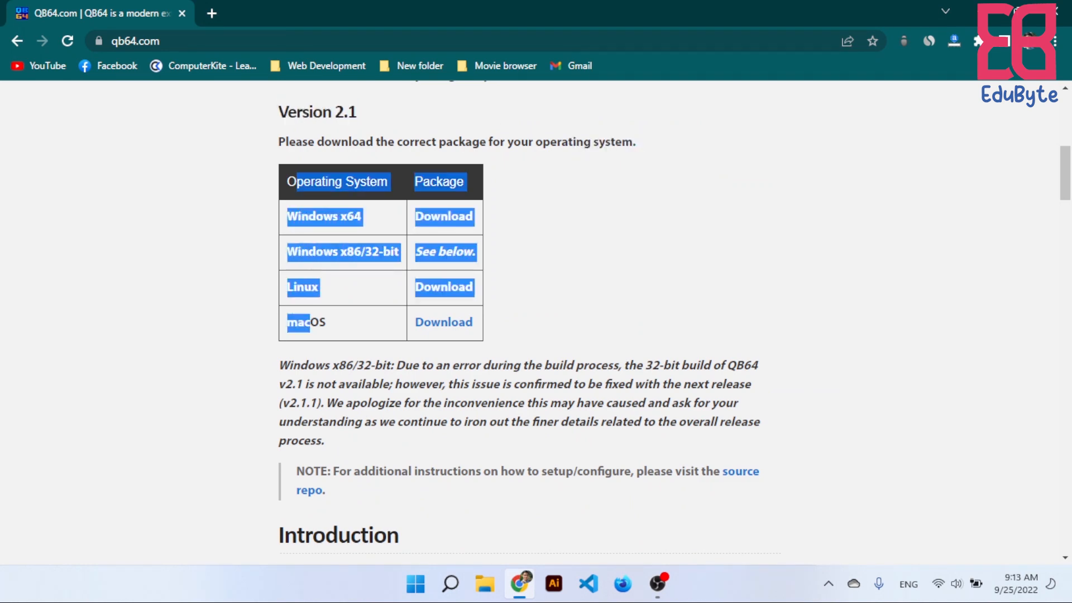
{"action": "left_click", "coordinate": [310, 322]}
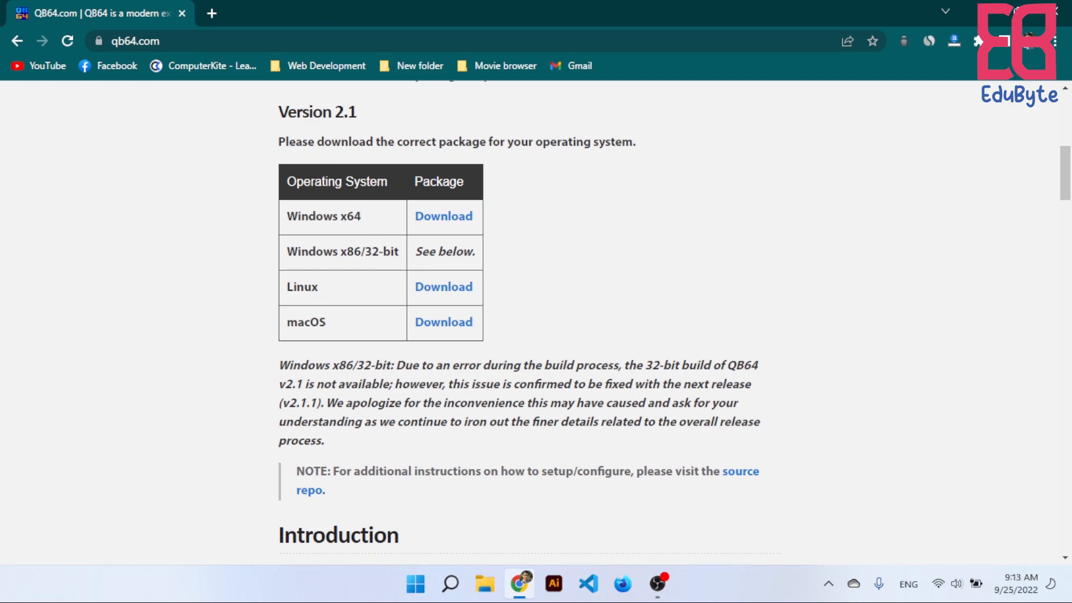
{"action": "left_click_drag", "start_coordinate": [400, 251], "coordinate": [475, 251]}
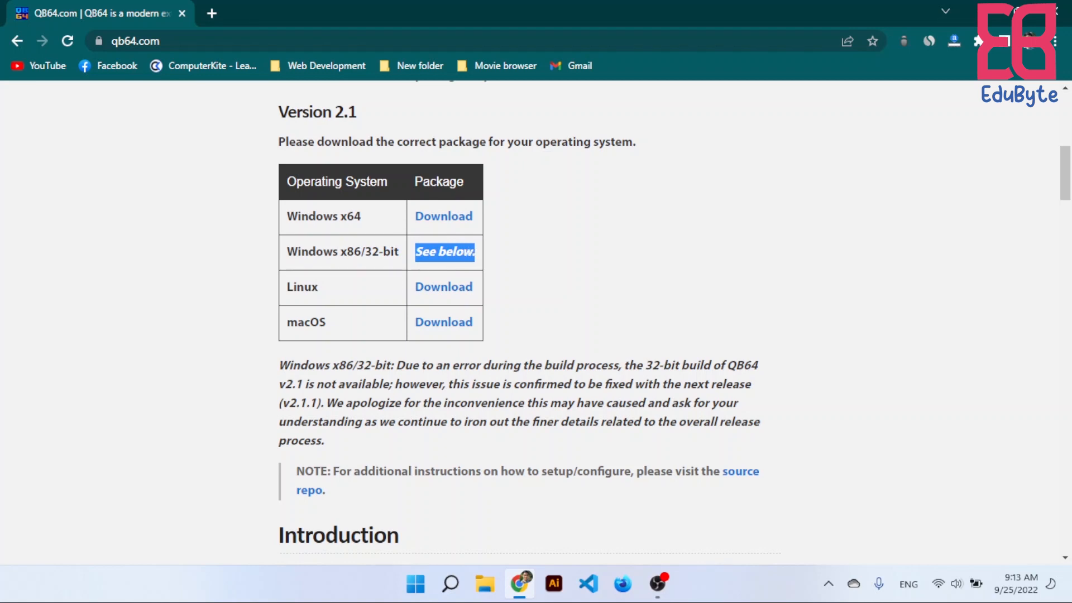
{"action": "left_click_drag", "start_coordinate": [286, 216], "coordinate": [361, 216]}
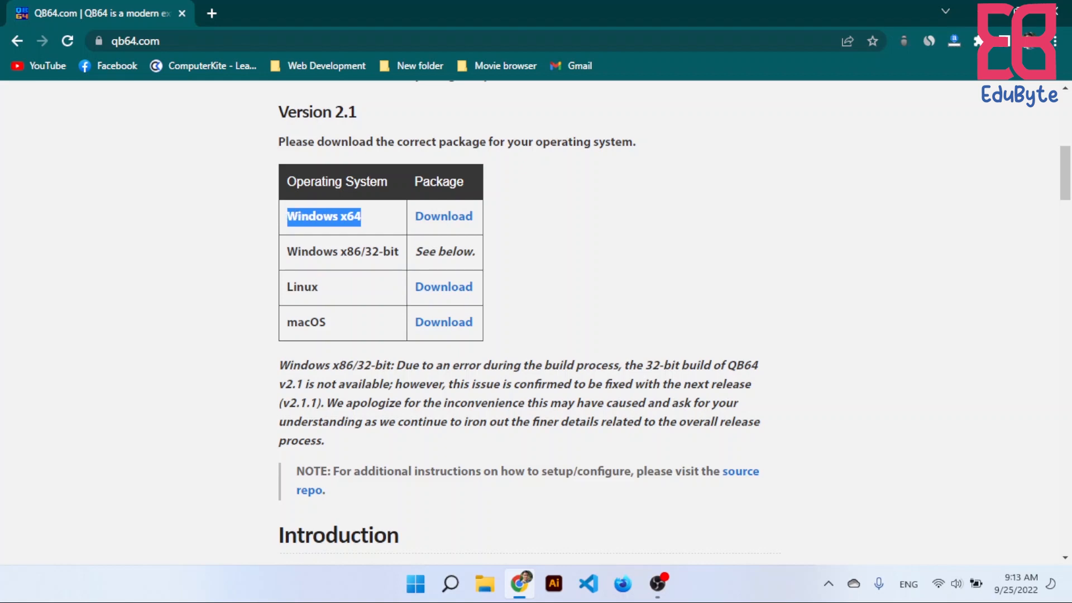
{"action": "left_click", "coordinate": [335, 217]}
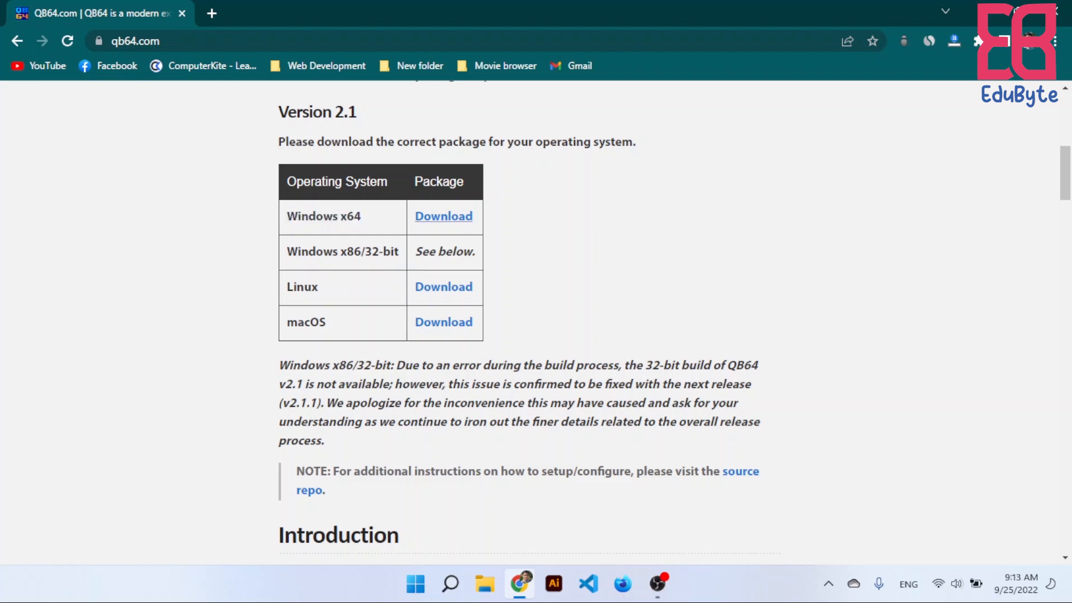
Download the Windows x64 package of QB64 Version 2.1 and open the folder it is saved in
{"action": "left_click", "coordinate": [444, 216]}
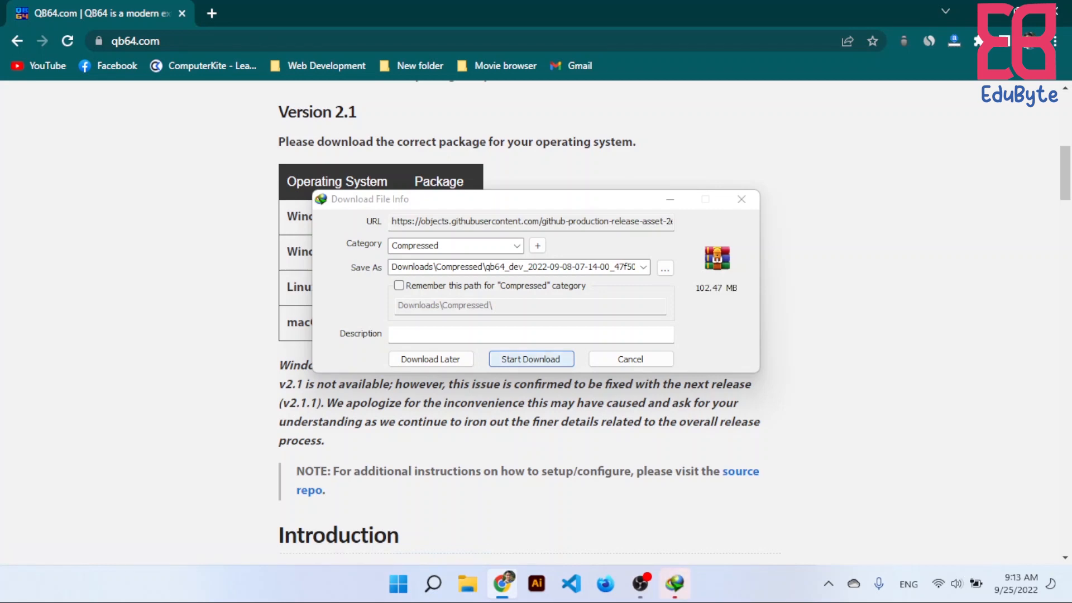
{"action": "left_click", "coordinate": [530, 359]}
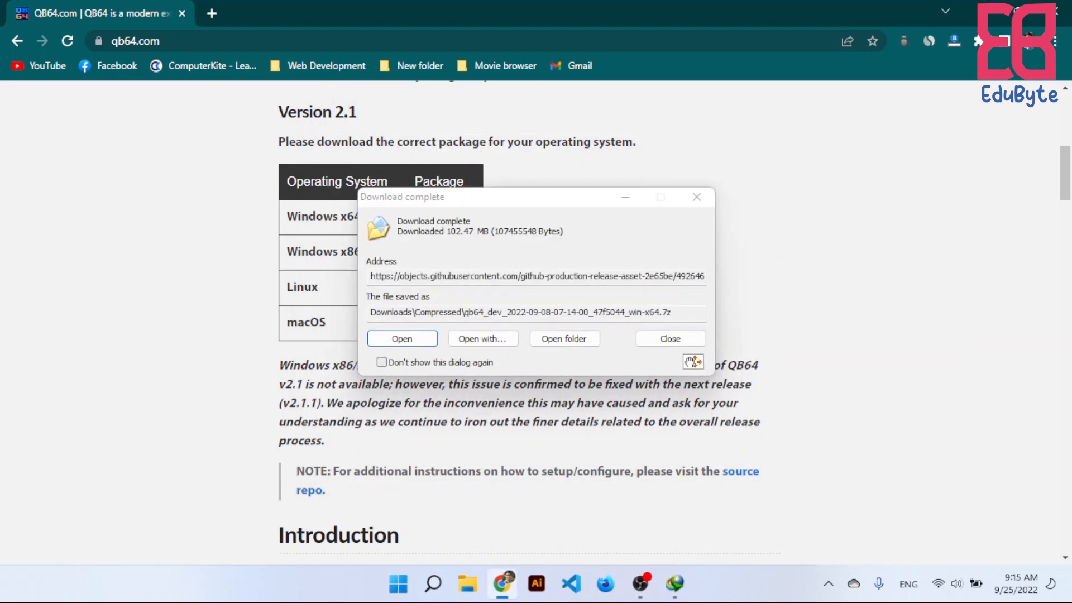
{"action": "left_click", "coordinate": [564, 339]}
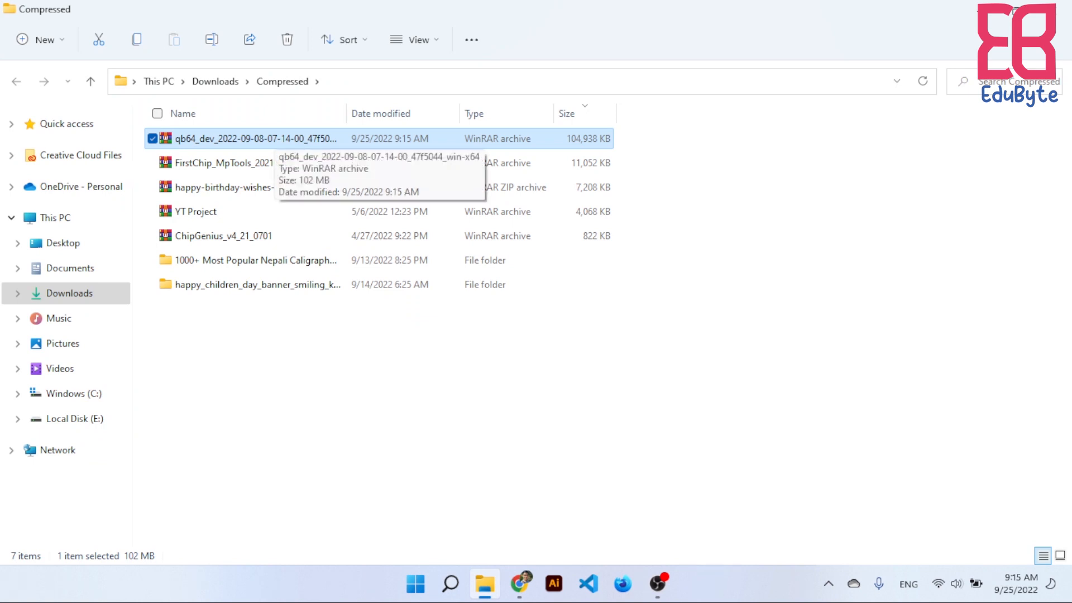
Set up extraction of the downloaded qb64_dev archive with WinRAR, creating a new destination folder on the Windows (C:) drive
{"action": "right_click", "coordinate": [306, 140]}
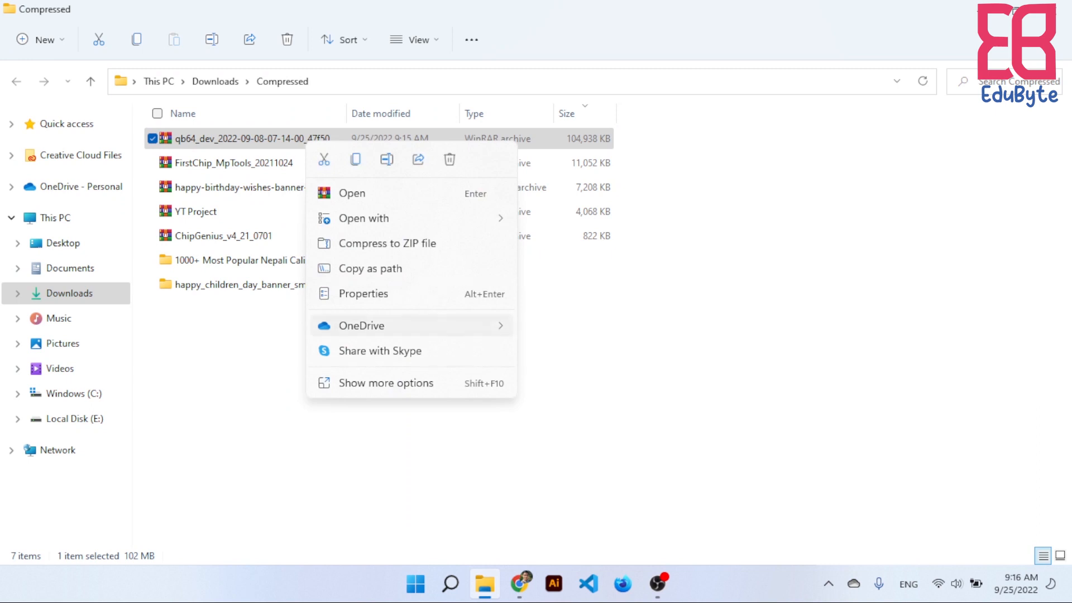
{"action": "left_click", "coordinate": [389, 383]}
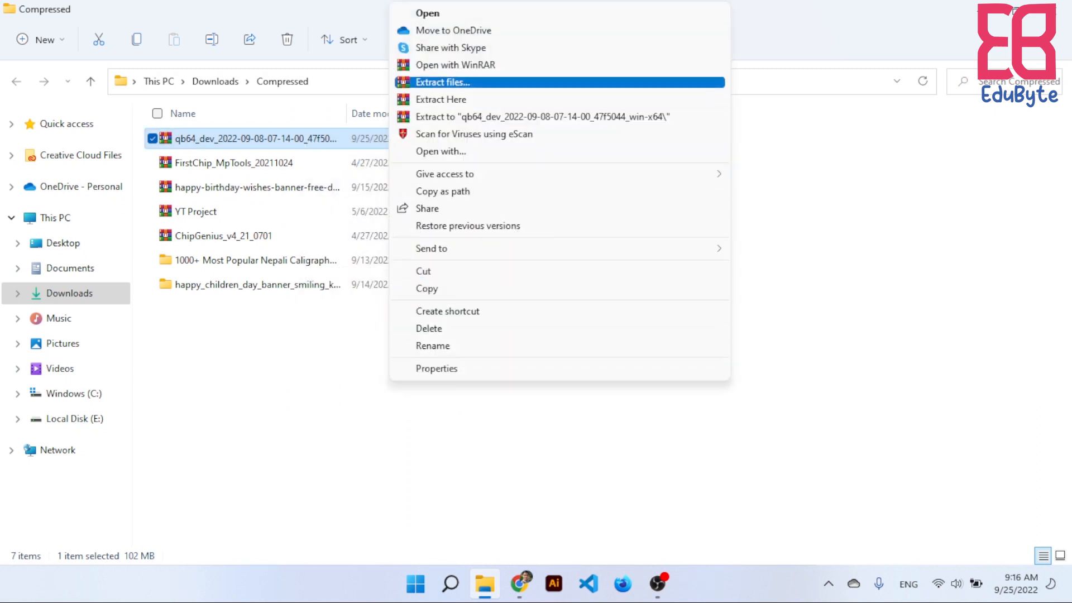
{"action": "left_click", "coordinate": [442, 82]}
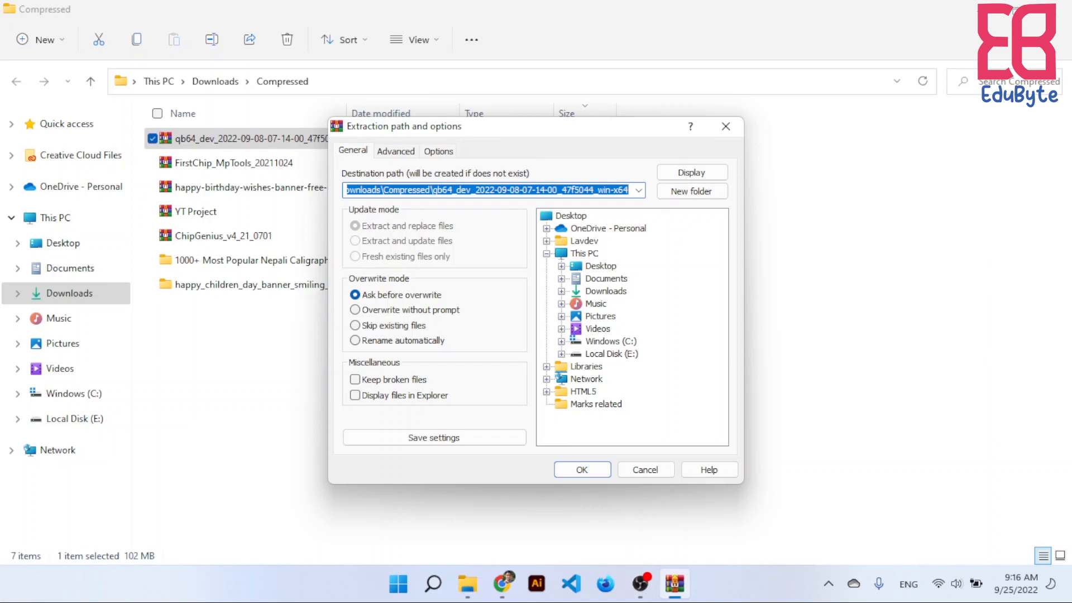
{"action": "left_click", "coordinate": [611, 341]}
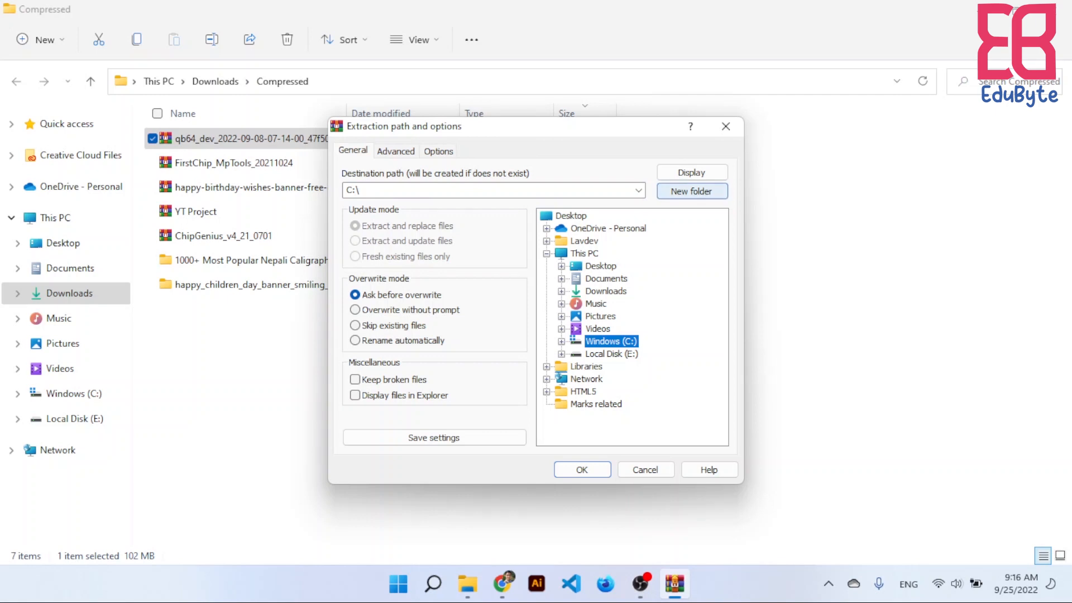
{"action": "left_click", "coordinate": [691, 191]}
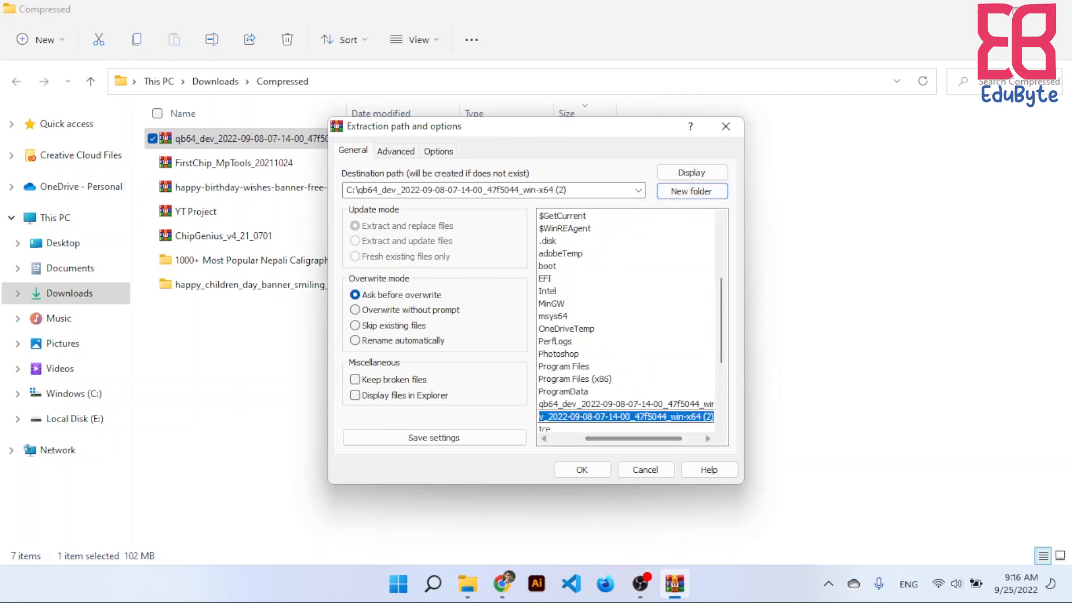
{"action": "key", "text": "Return"}
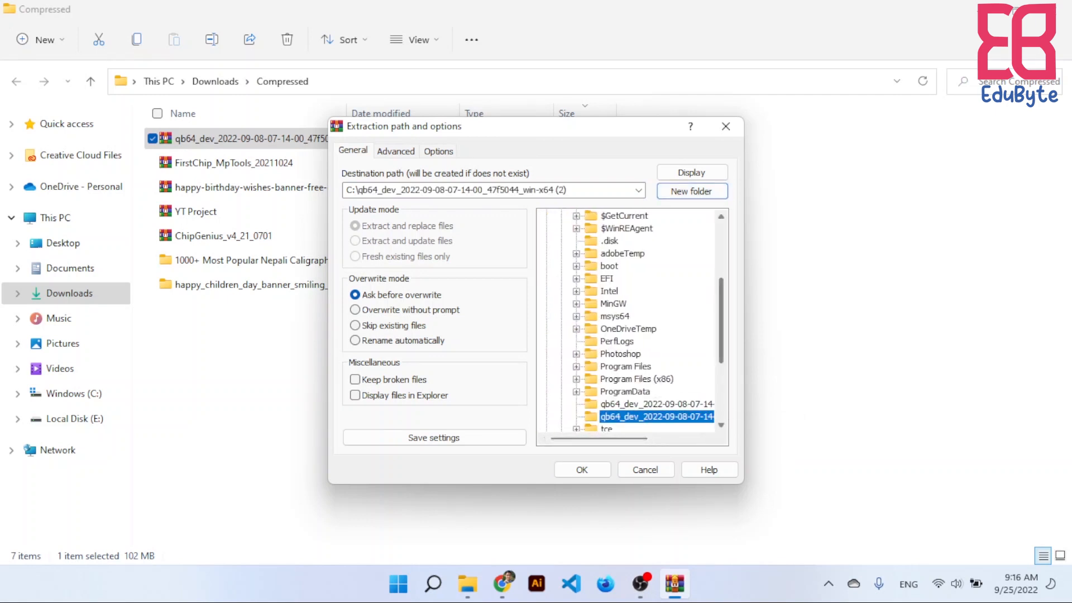
Rename the new destination folder as qb64 and extract the archive into it
{"action": "left_click_drag", "start_coordinate": [721, 324], "coordinate": [720, 353]}
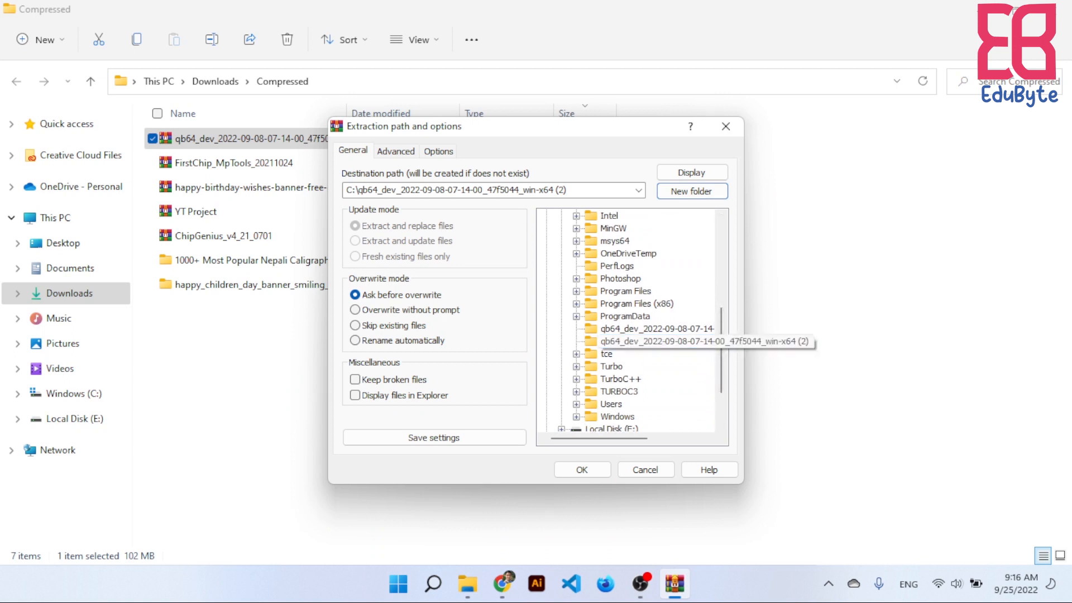
{"action": "left_click", "coordinate": [641, 342]}
{"action": "right_click", "coordinate": [640, 342]}
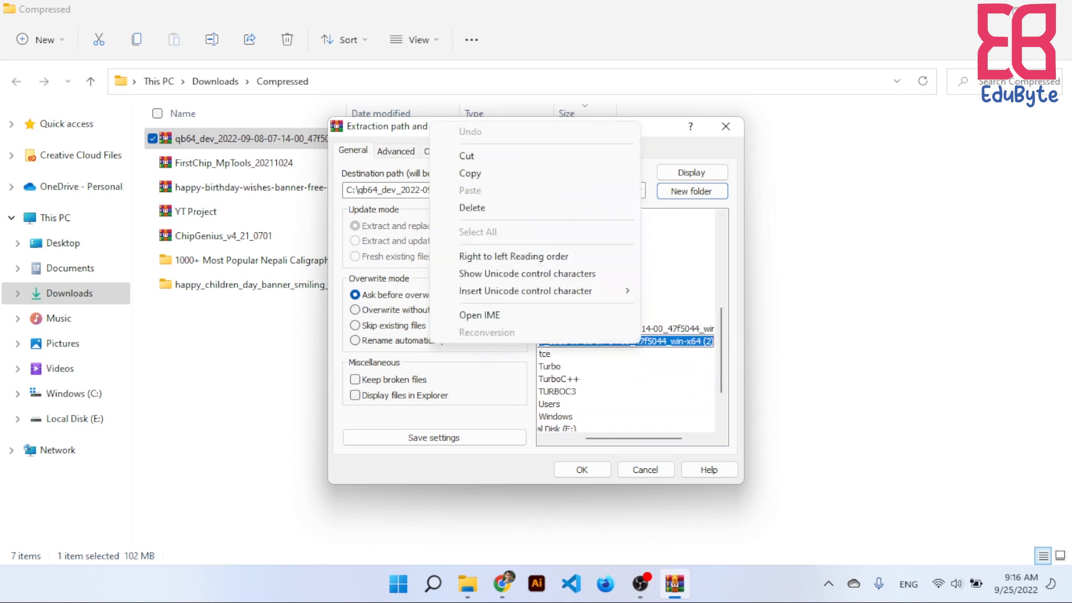
{"action": "left_click", "coordinate": [666, 341]}
{"action": "key", "text": "ctrl+a"}
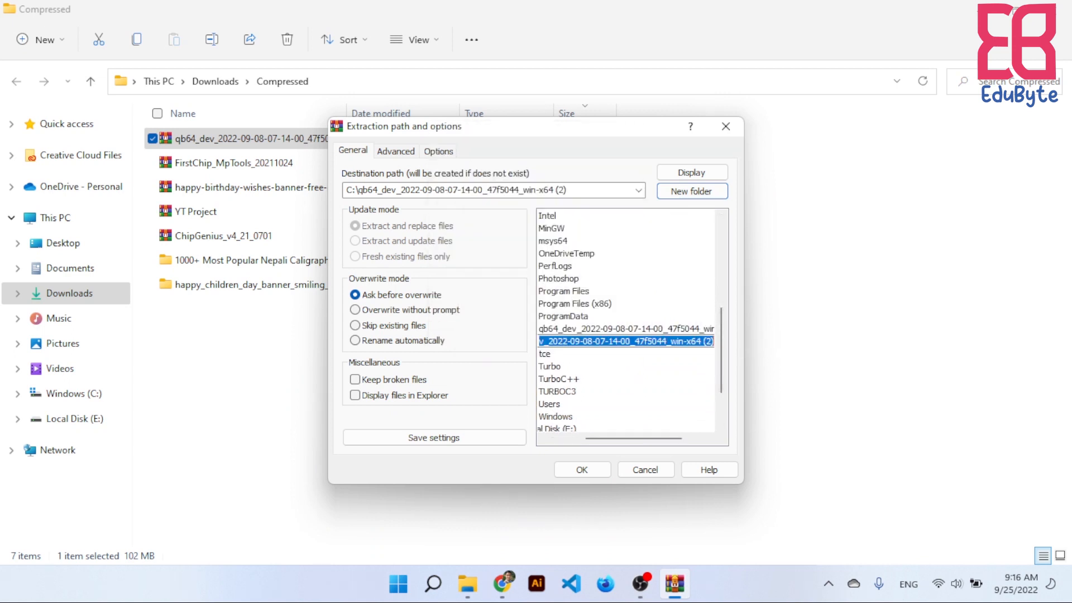
{"action": "type", "text": "qb"}
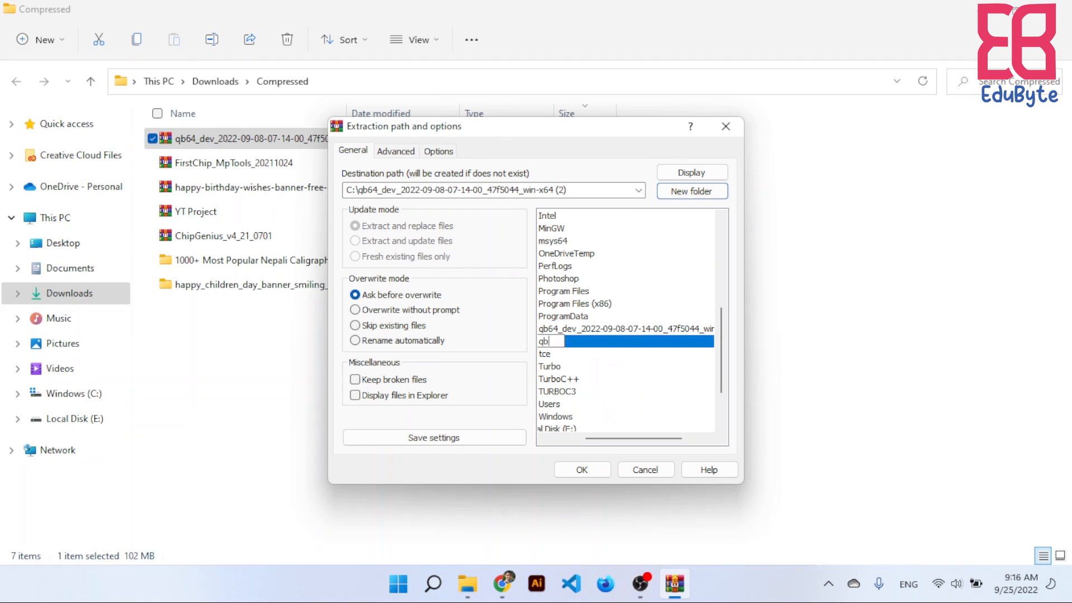
{"action": "type", "text": "64"}
{"action": "left_click", "coordinate": [582, 469]}
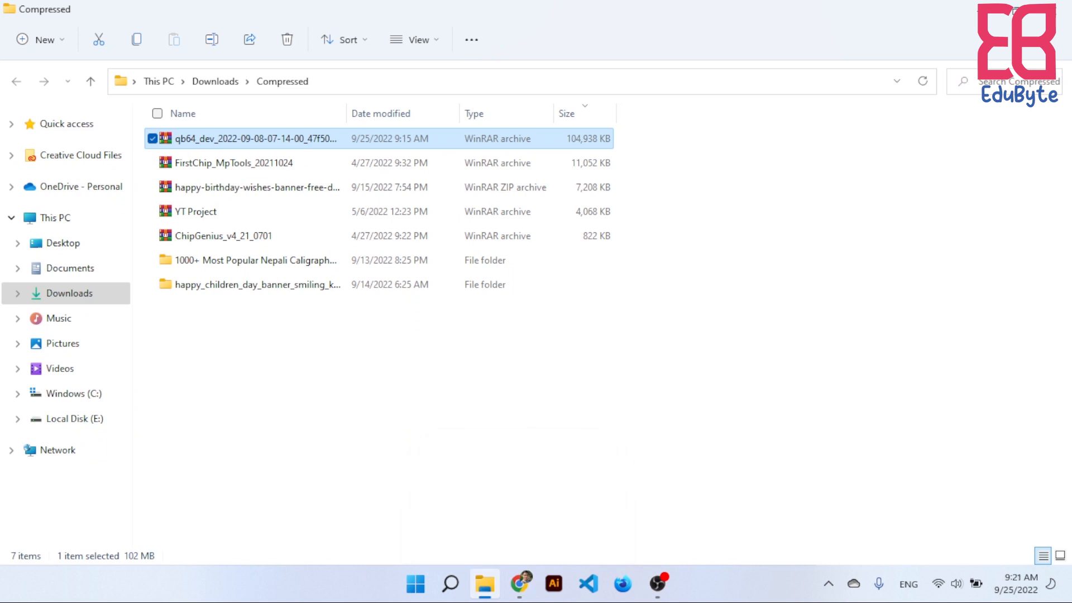
Open the inner qb64 program folder inside the qb64 folder on the Windows (C:) drive
{"action": "left_click", "coordinate": [73, 393]}
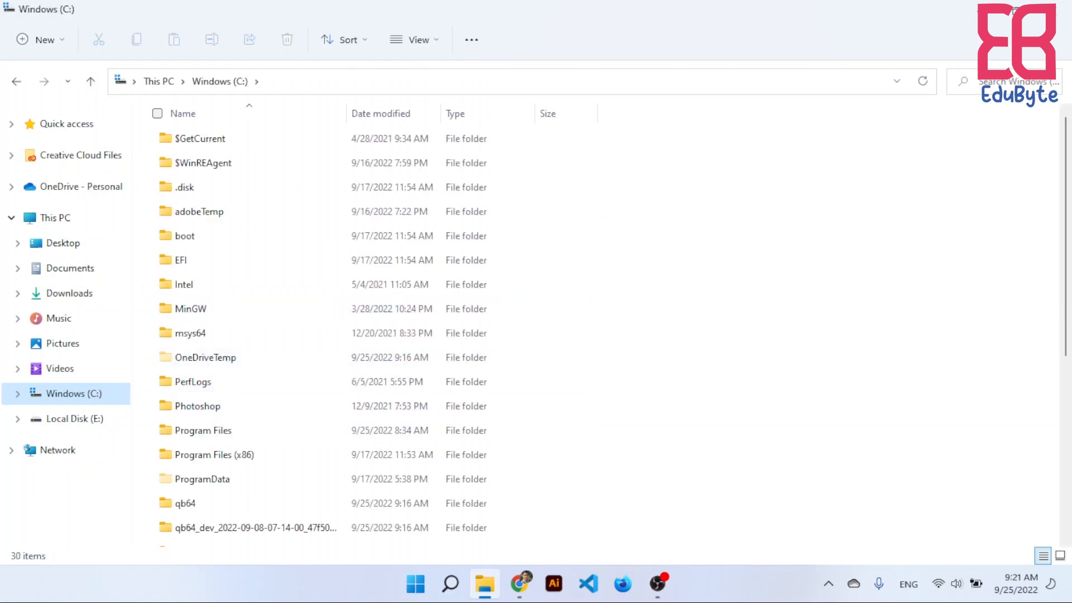
{"action": "scroll", "coordinate": [335, 502], "scroll_direction": "down", "scroll_amount": 4}
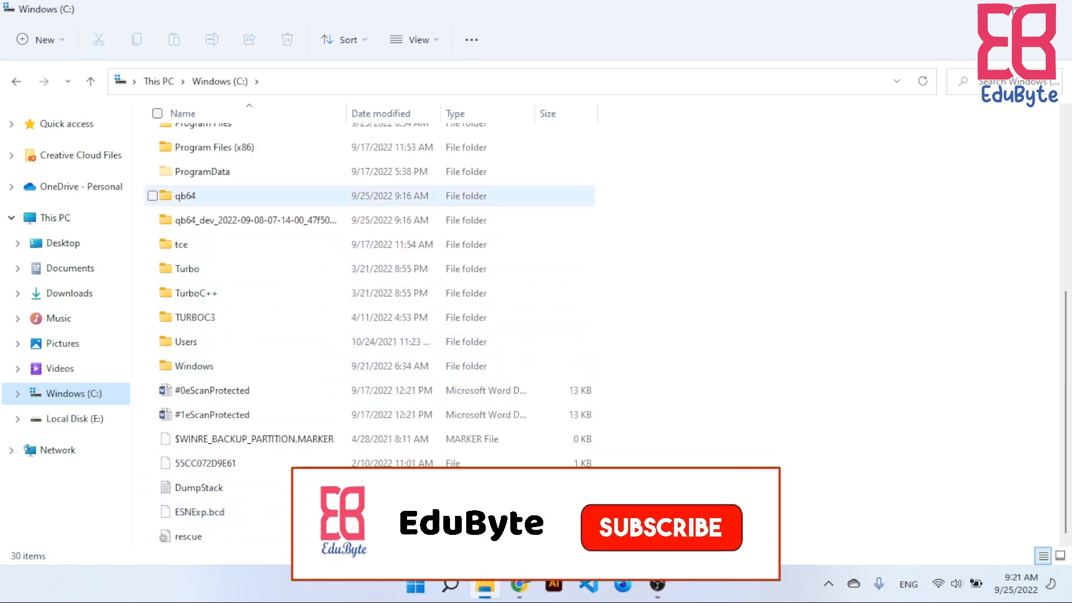
{"action": "left_click", "coordinate": [185, 196]}
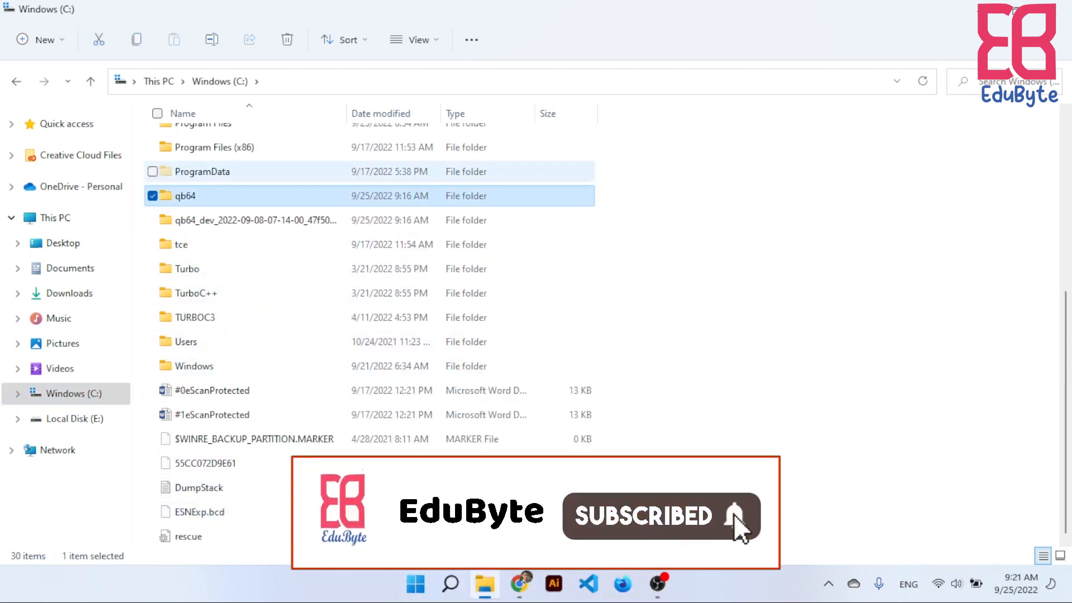
{"action": "double_click", "coordinate": [185, 195]}
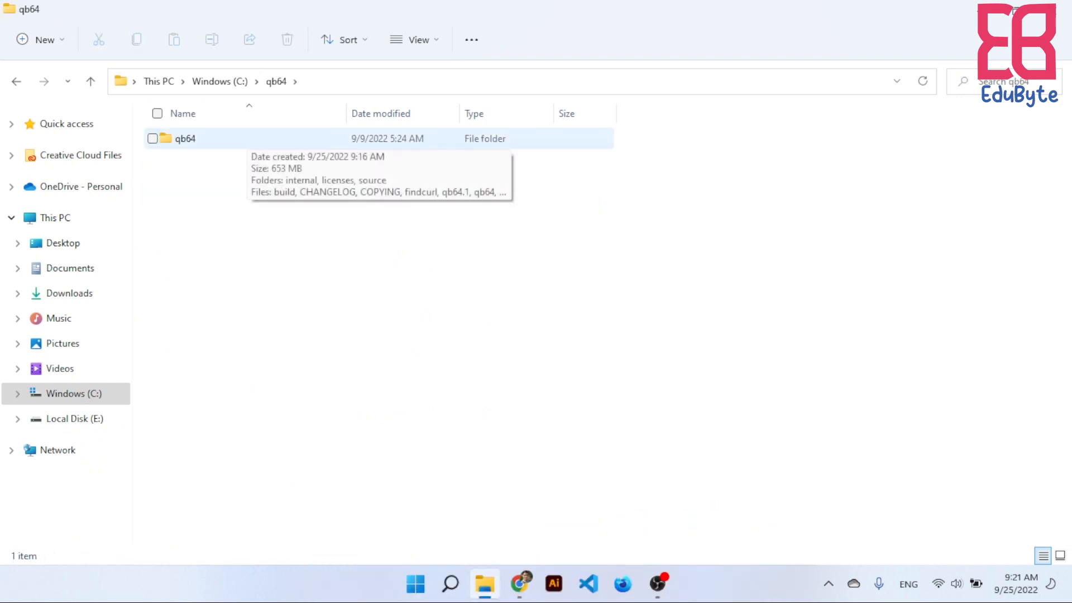
{"action": "double_click", "coordinate": [247, 139]}
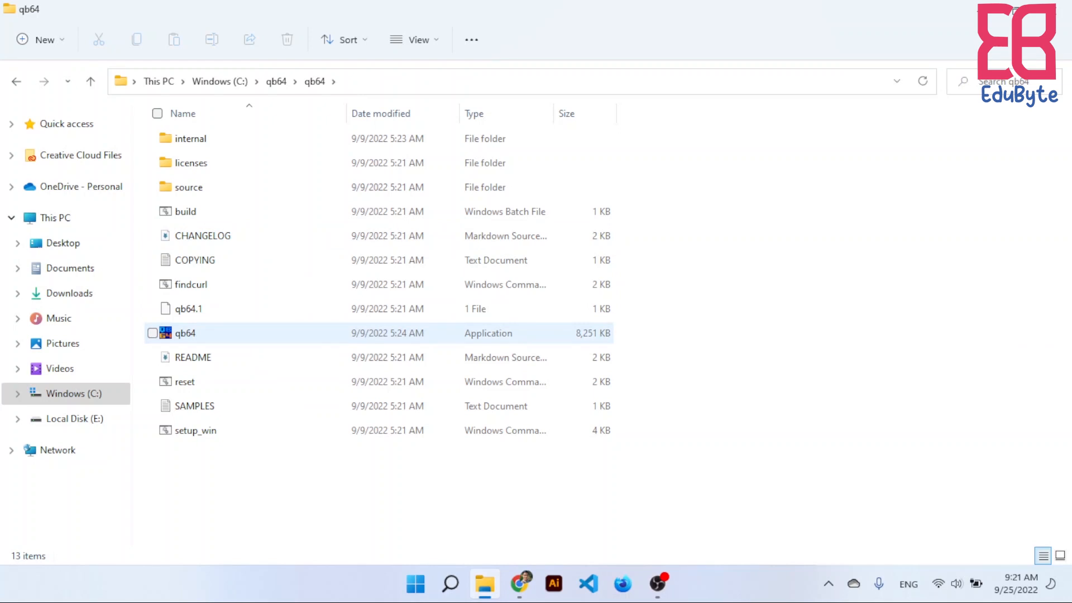
Run the qb64 application as administrator, accepting its welcome notice, and maximize the editor window
{"action": "left_click", "coordinate": [186, 334]}
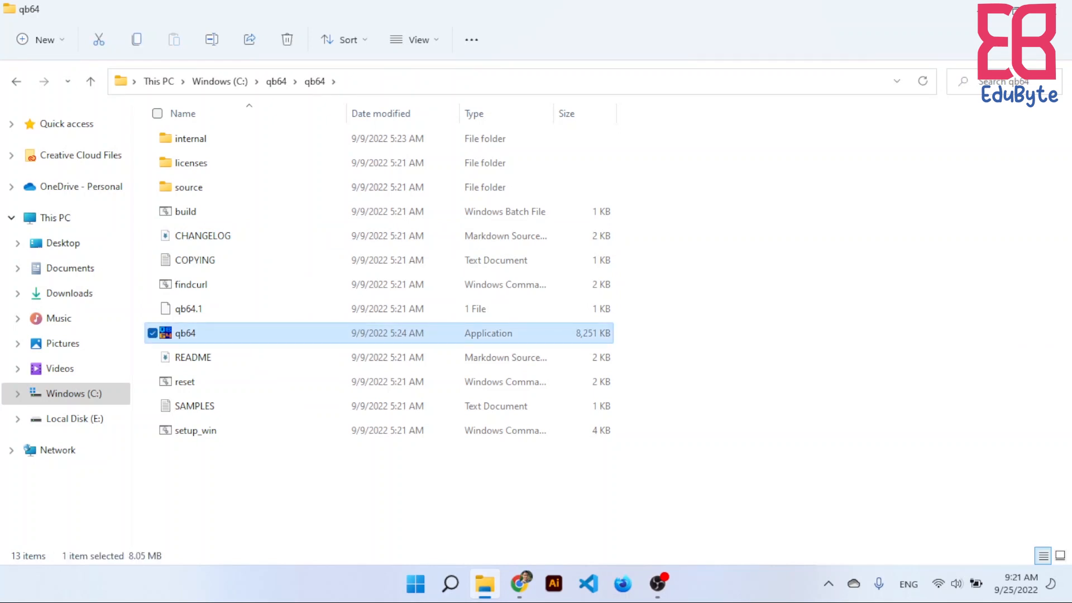
{"action": "right_click", "coordinate": [479, 333]}
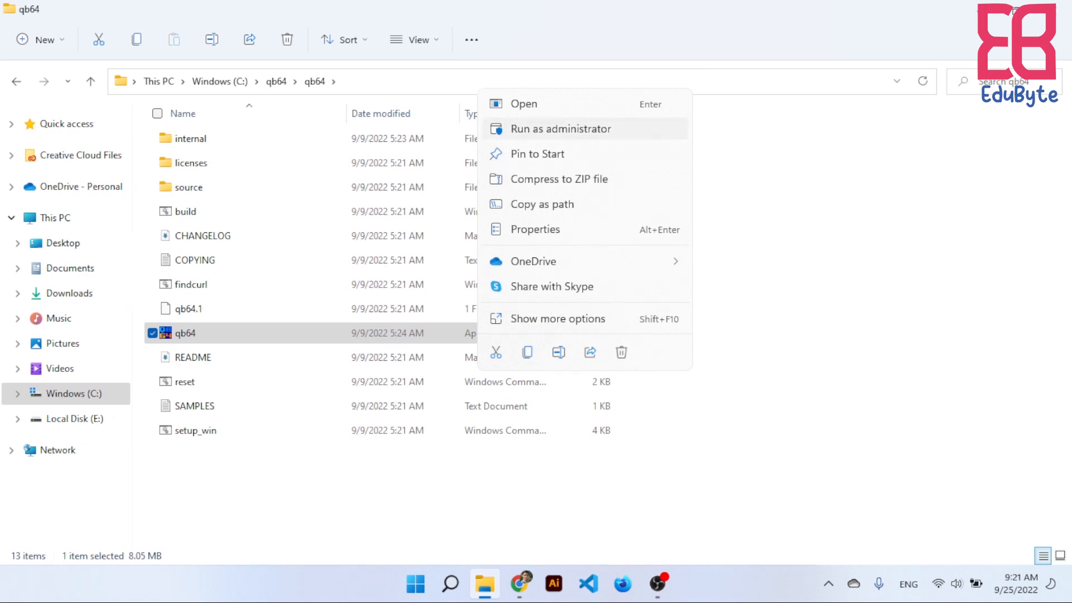
{"action": "left_click", "coordinate": [560, 129]}
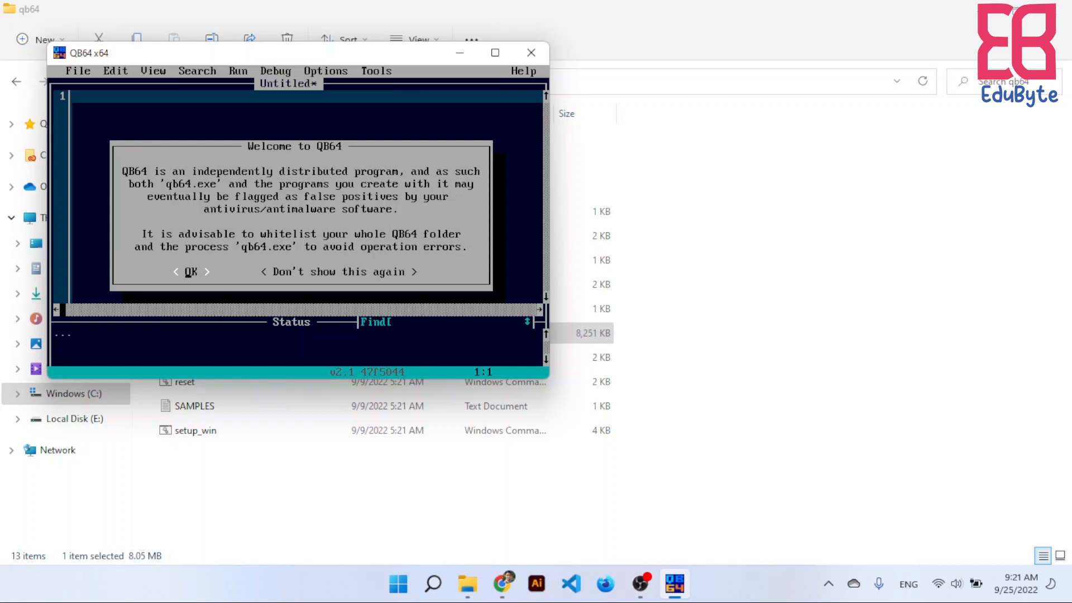
{"action": "key", "text": "Return"}
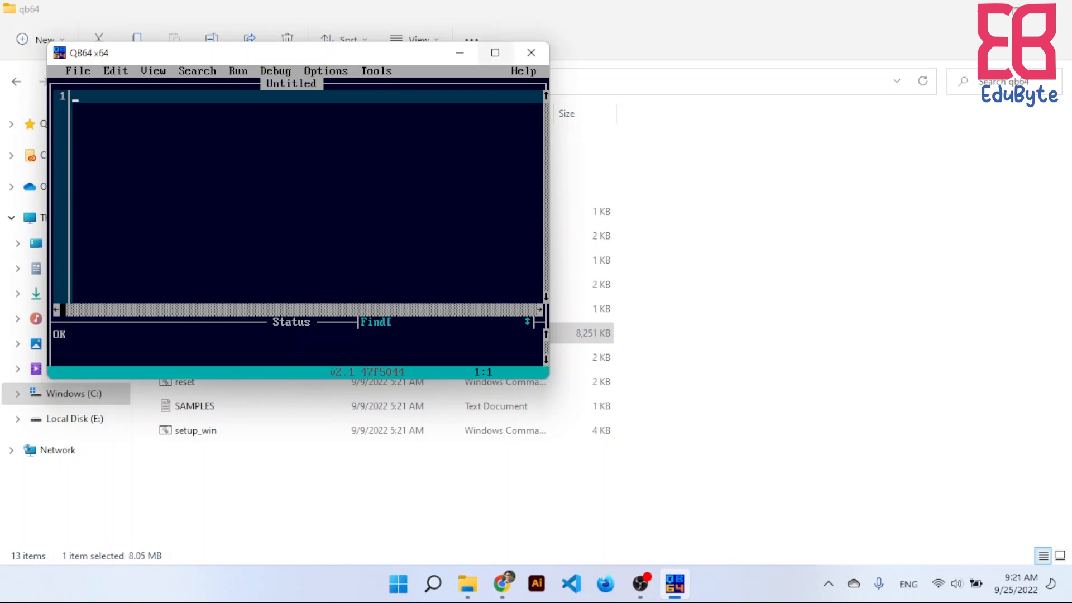
{"action": "left_click", "coordinate": [495, 52]}
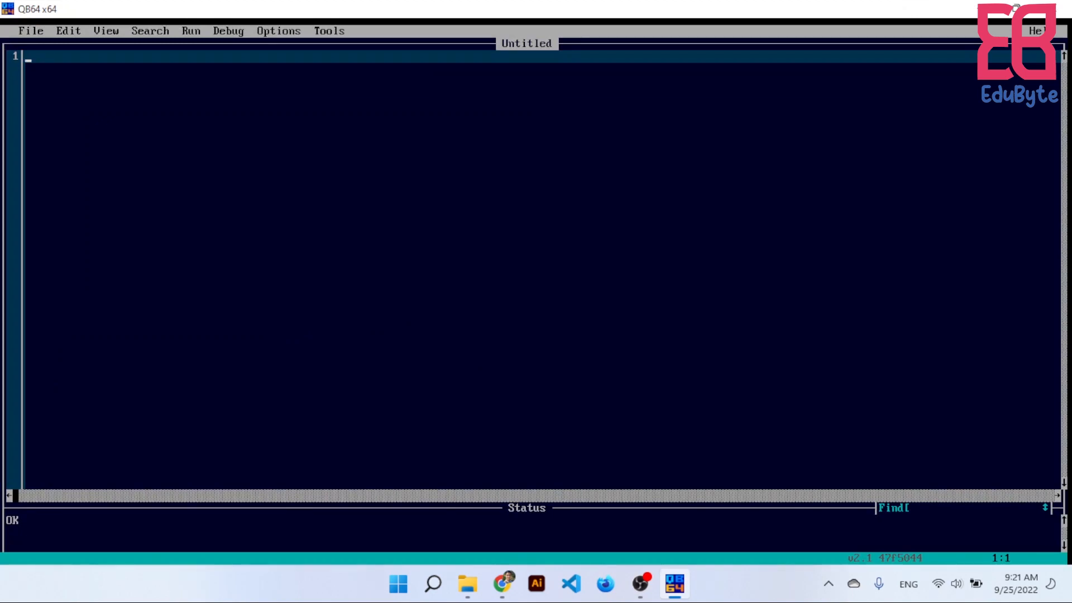
{"action": "key", "text": "alt"}
{"action": "key", "text": "alt+t"}
{"action": "key", "text": "Escape"}
Write a CLS statement as the first line of the new untitled program
{"action": "type", "text": "CLA"}
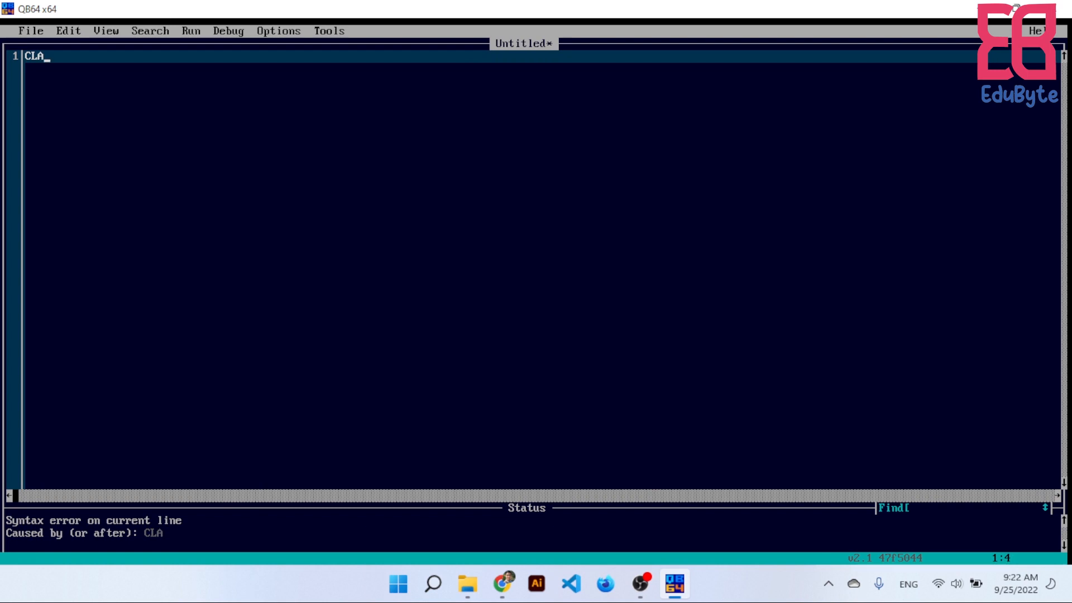
{"action": "key", "text": "BackSpace"}
{"action": "type", "text": "S"}
{"action": "key", "text": "Return"}
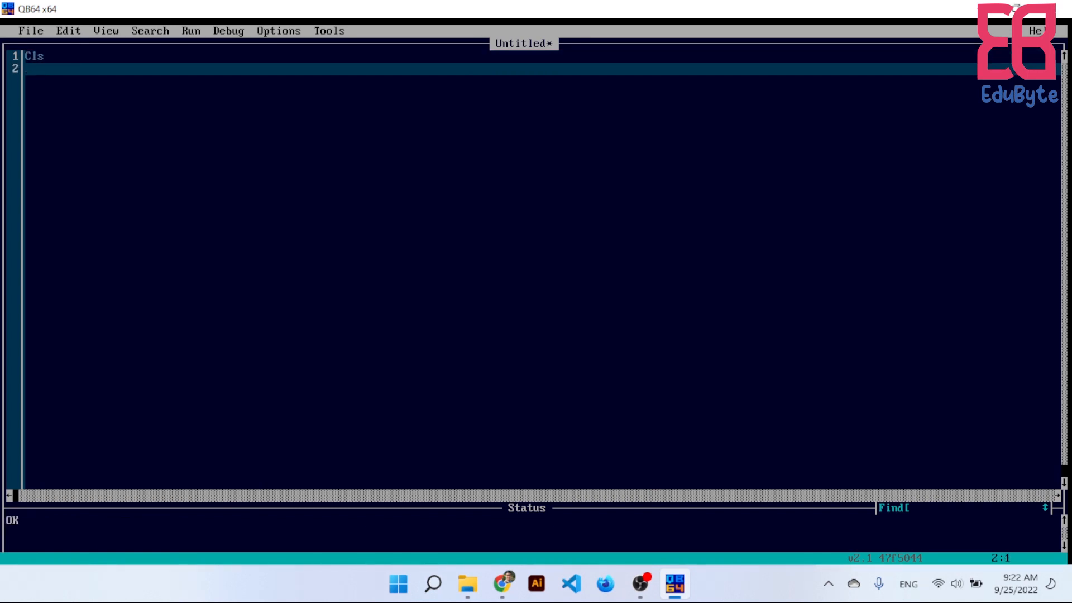
{"action": "key", "text": "BackSpace"}
{"action": "key", "text": "BackSpace"}
{"action": "type", "text": "s"}
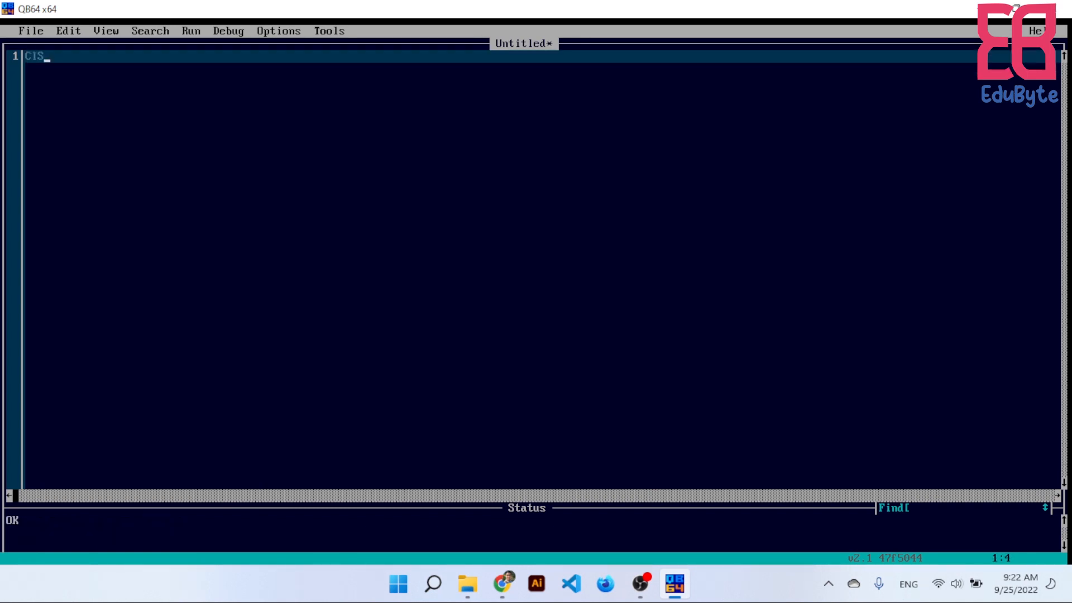
{"action": "key", "text": "Return"}
Add the statement PRINT "EDUBYTE" on line 2 and END on line 3 of the program
{"action": "type", "text": "PRINT"}
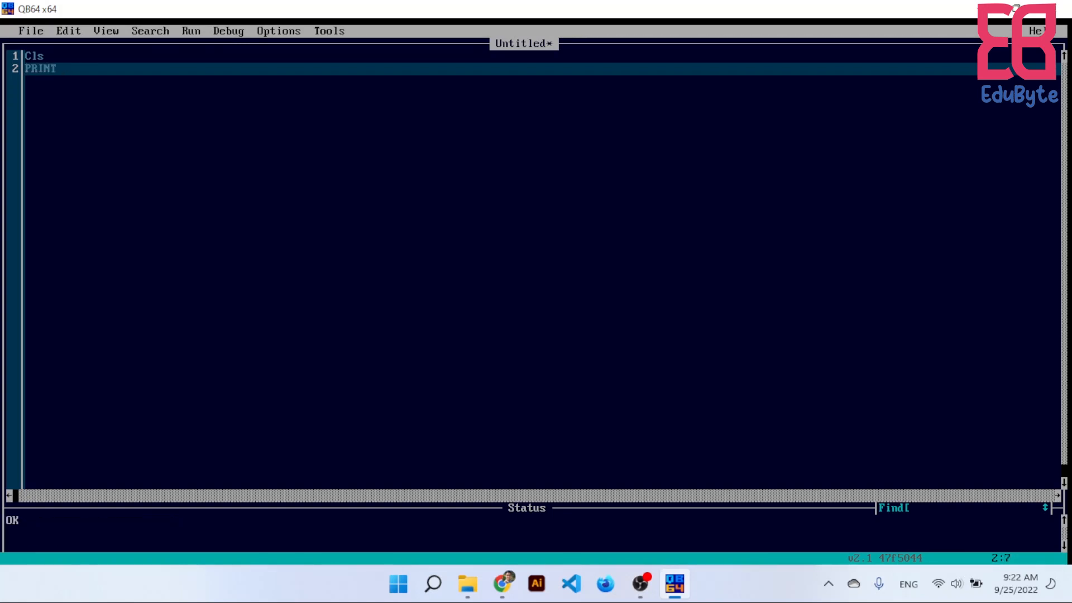
{"action": "type", "text": " \"eDUbYTE"}
{"action": "key", "text": "BackSpace"}
{"action": "key", "text": "BackSpace"}
{"action": "key", "text": "BackSpace"}
{"action": "key", "text": "BackSpace"}
{"action": "key", "text": "BackSpace"}
{"action": "key", "text": "BackSpace"}
{"action": "key", "text": "BackSpace"}
{"action": "type", "text": "EDUBYTE"}
{"action": "key", "text": "Return"}
{"action": "type", "text": "END"}
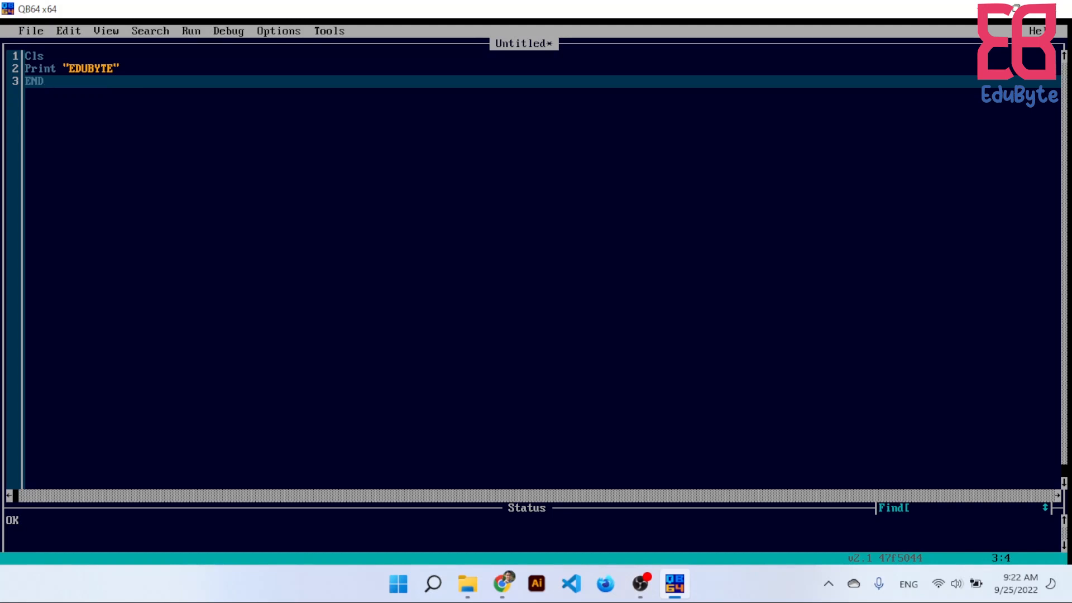
Run the program, accepting compilation to the QB64 folder, and close its output window after moving it toward the middle of the screen
{"action": "key", "text": "F5"}
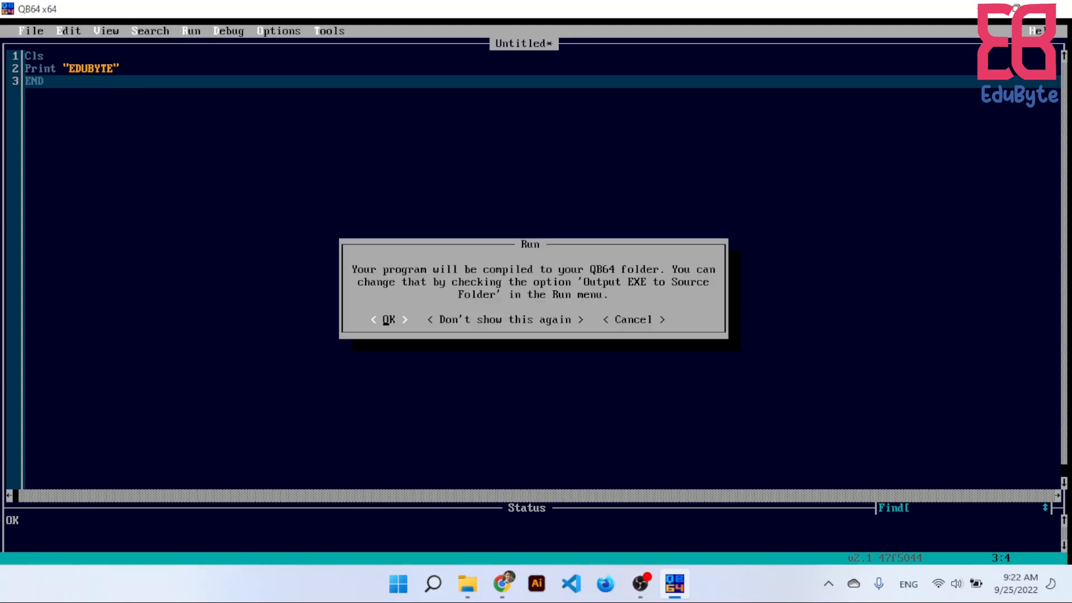
{"action": "key", "text": "Return"}
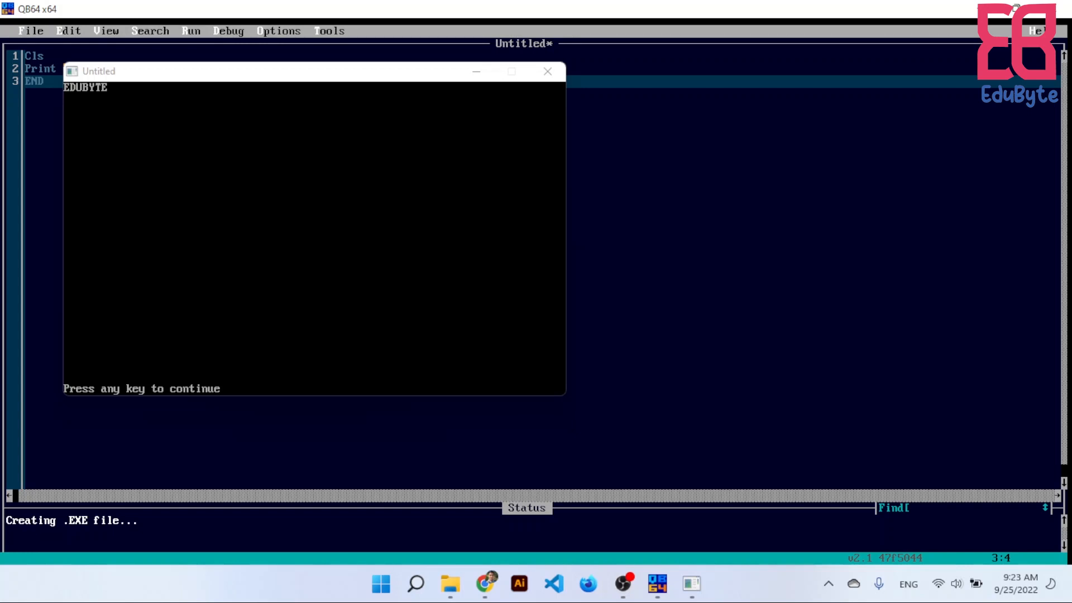
{"action": "left_click_drag", "start_coordinate": [127, 66], "coordinate": [408, 109]}
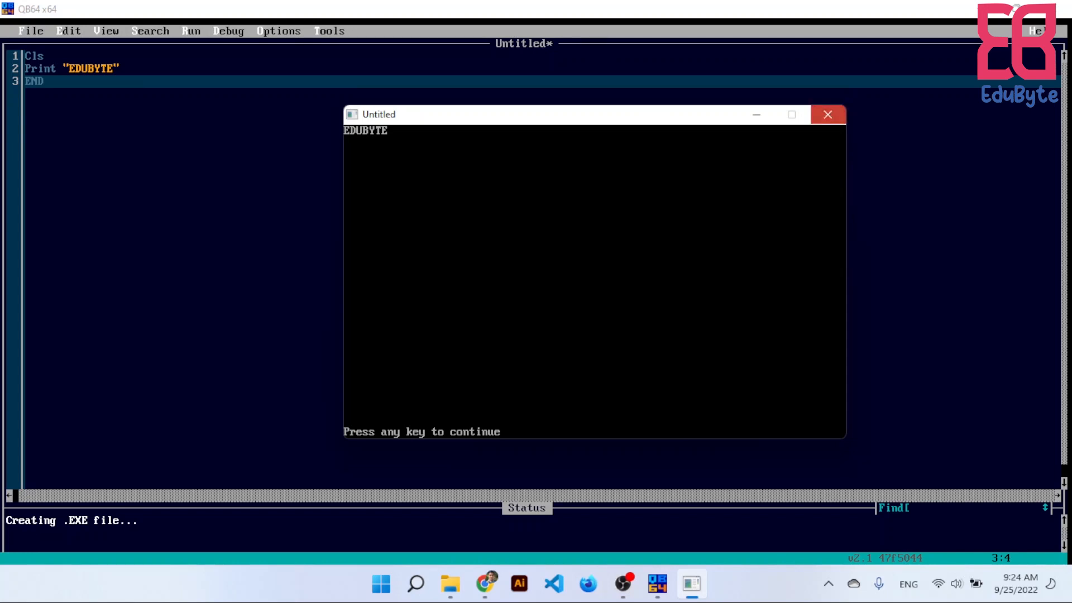
{"action": "left_click", "coordinate": [828, 115]}
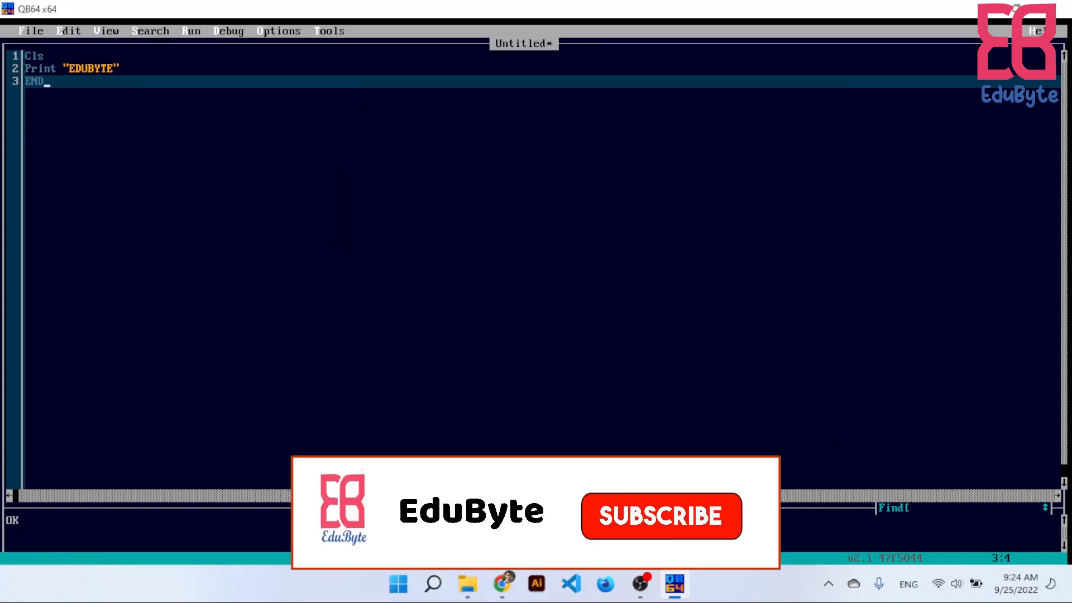